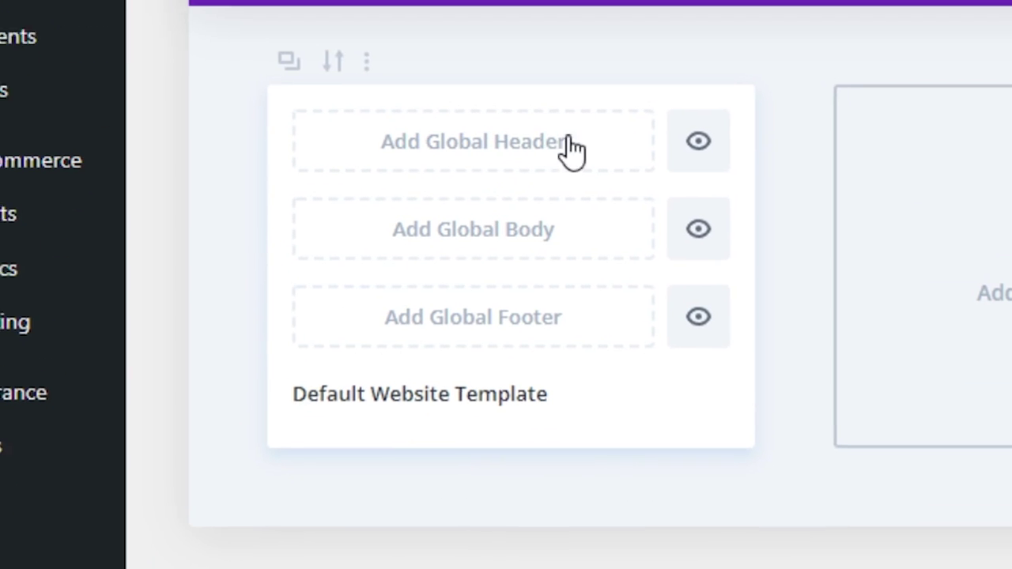
Step: Bring up the Add Global Header choices on the Default Website Template card
left_click(483, 147)
Step: Build a blank global header and fill its section background with dark navy 262d3f
left_click(452, 161)
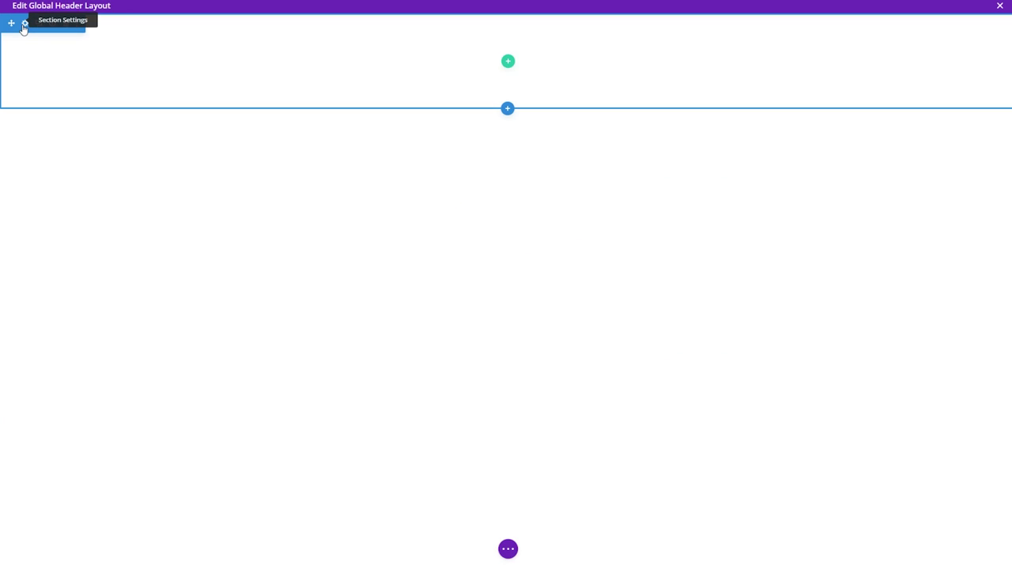
left_click(24, 26)
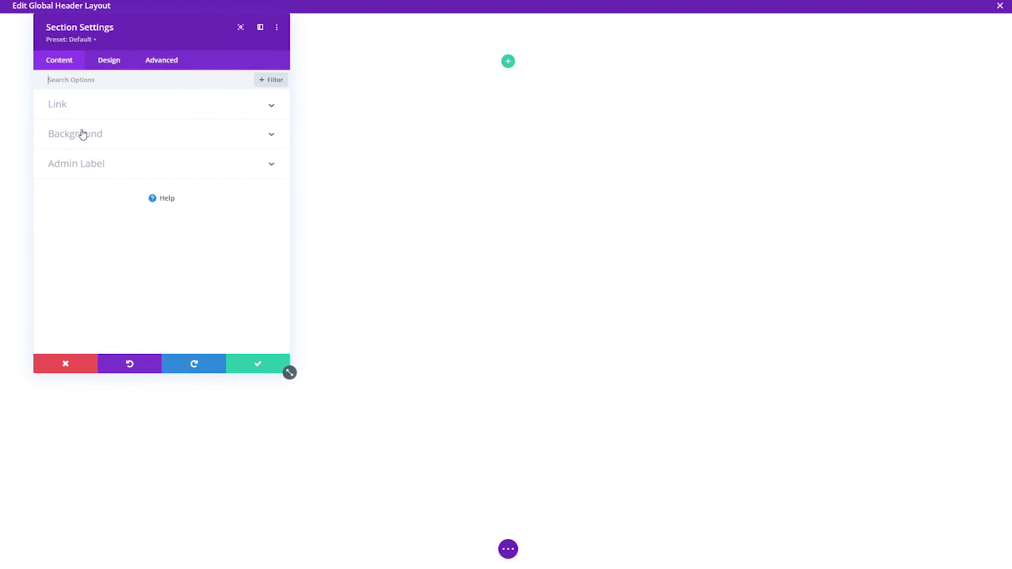
left_click(199, 186)
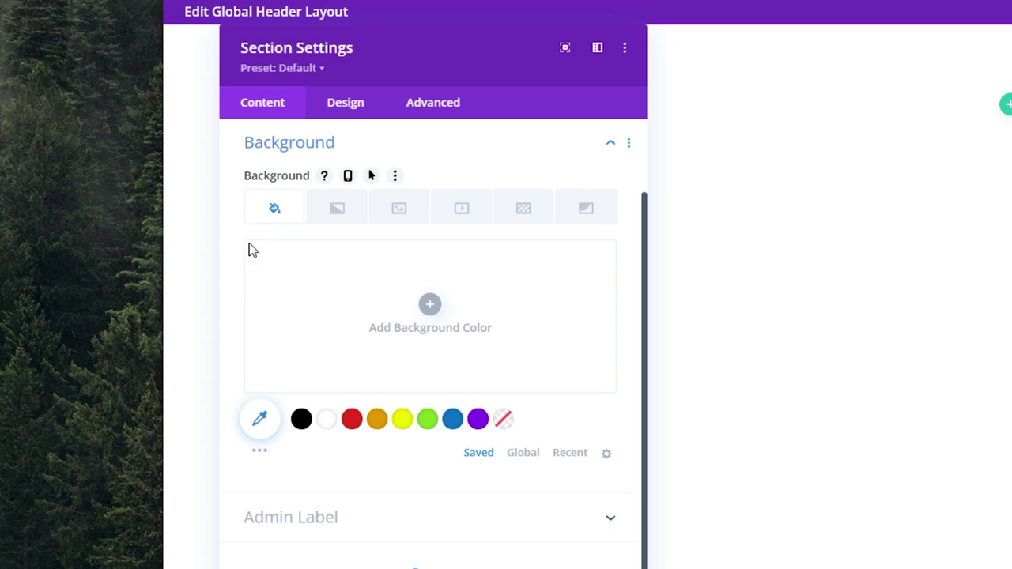
left_click(430, 305)
type("262d3f")
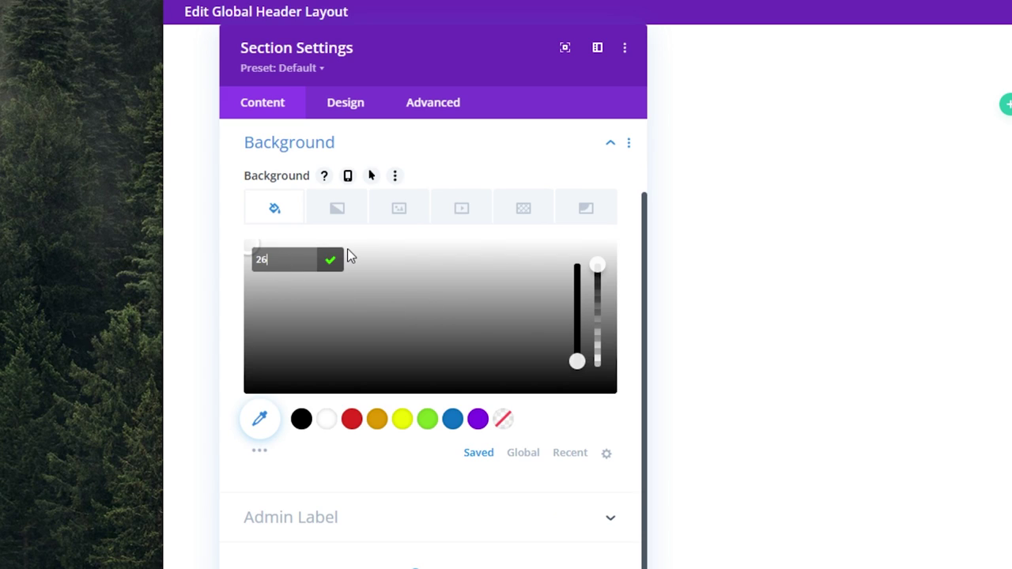
left_click(332, 259)
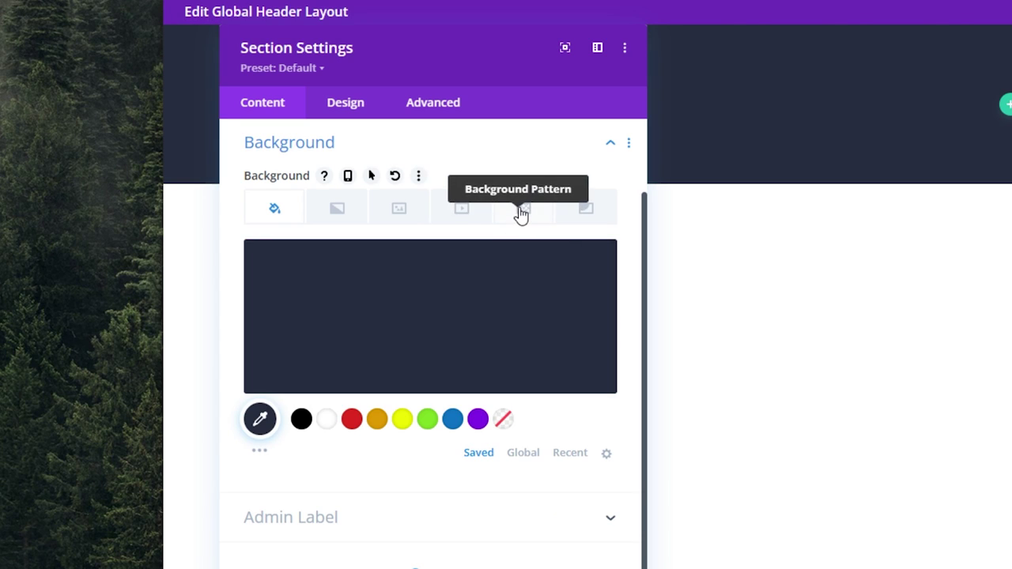
Step: Apply a faint white rgba(255,255,255,0.1) Pills pattern to the section, set to Custom Size
left_click(526, 219)
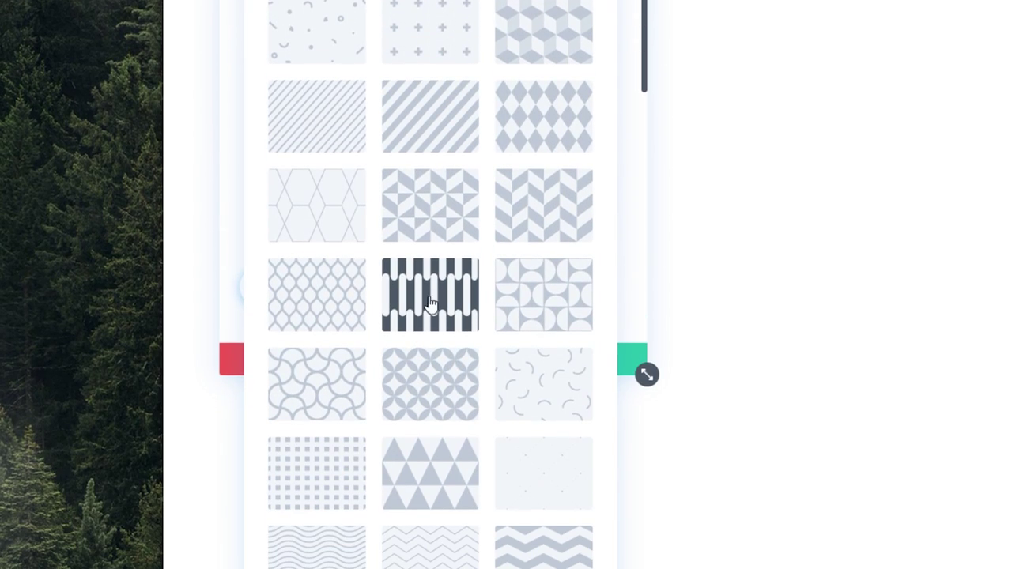
left_click(429, 289)
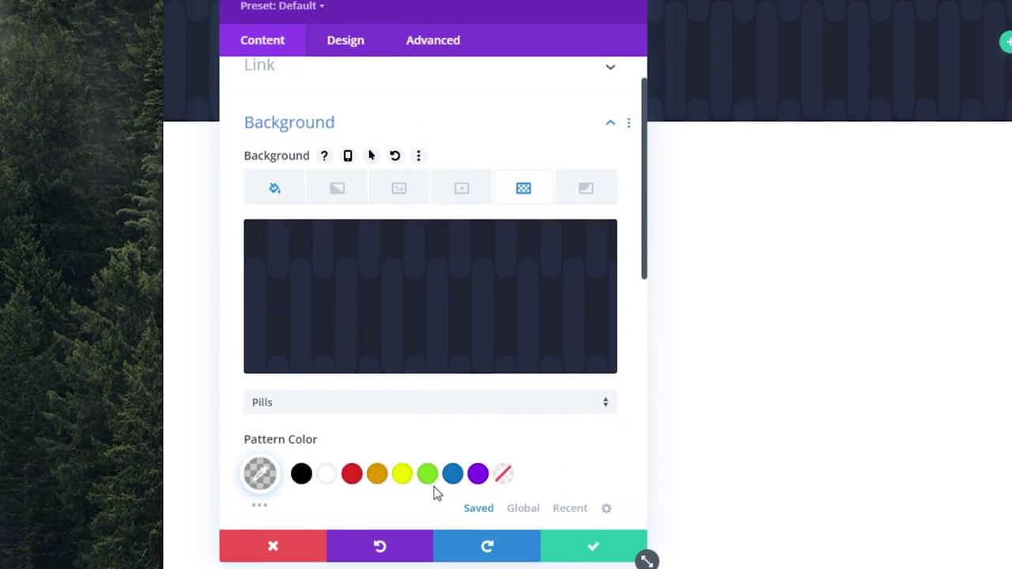
scroll(437, 494, "down", 3)
left_click(260, 147)
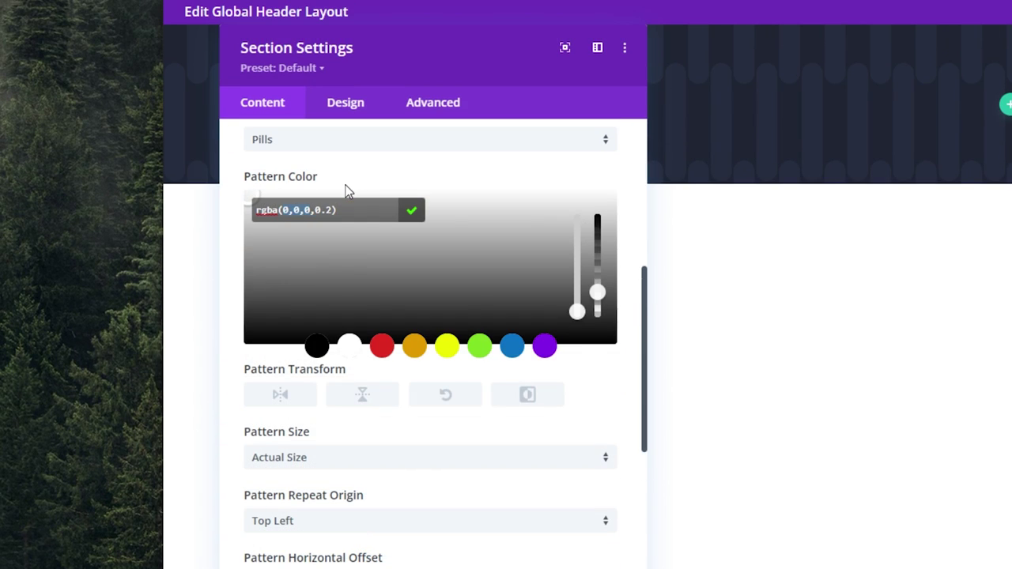
type("255,255,255")
key("BackSpace")
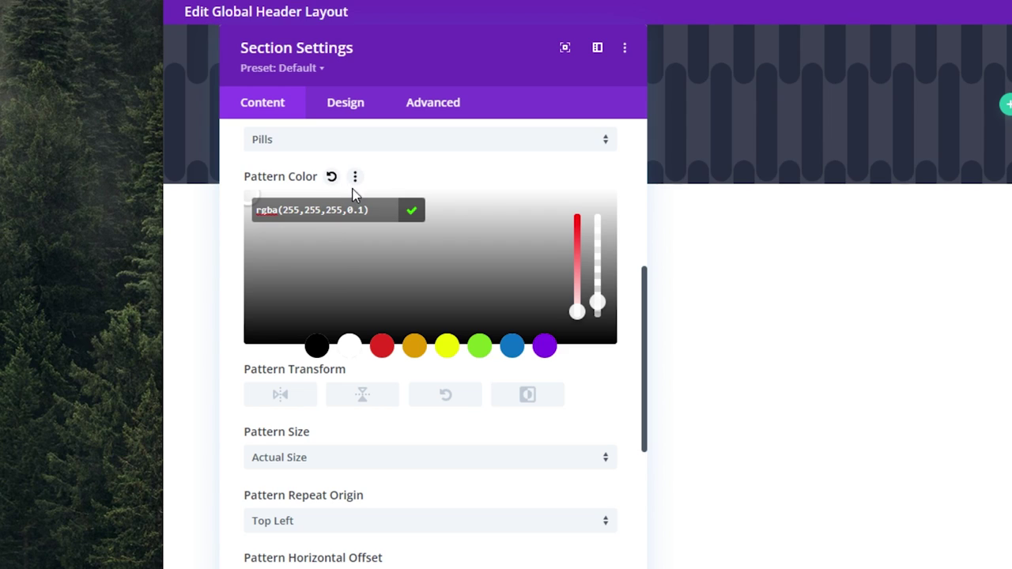
key("Return")
left_click(323, 368)
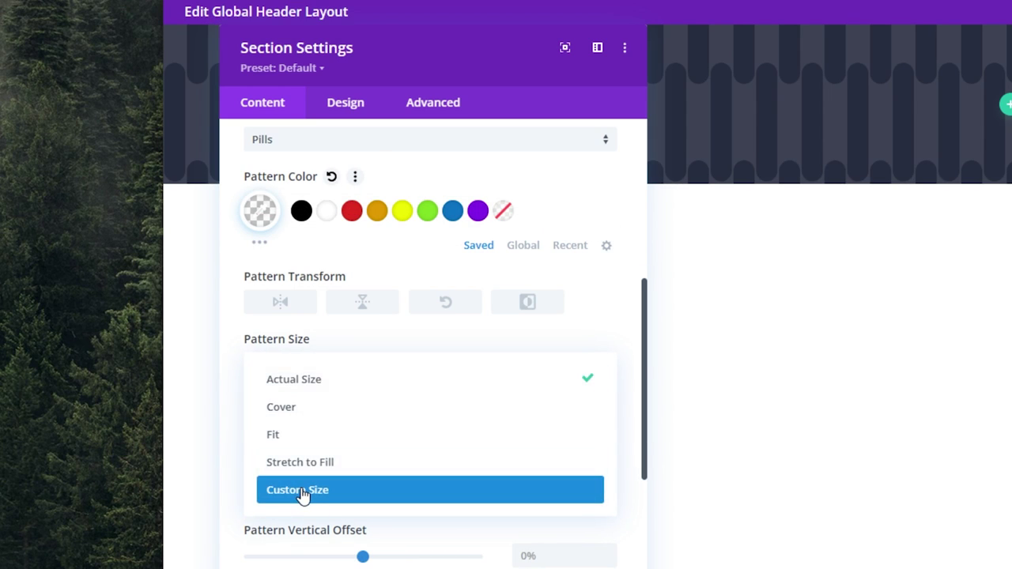
left_click(277, 491)
left_click(546, 429)
Step: Set the pattern width to 1px and pad the section 20px top and bottom
type("1px")
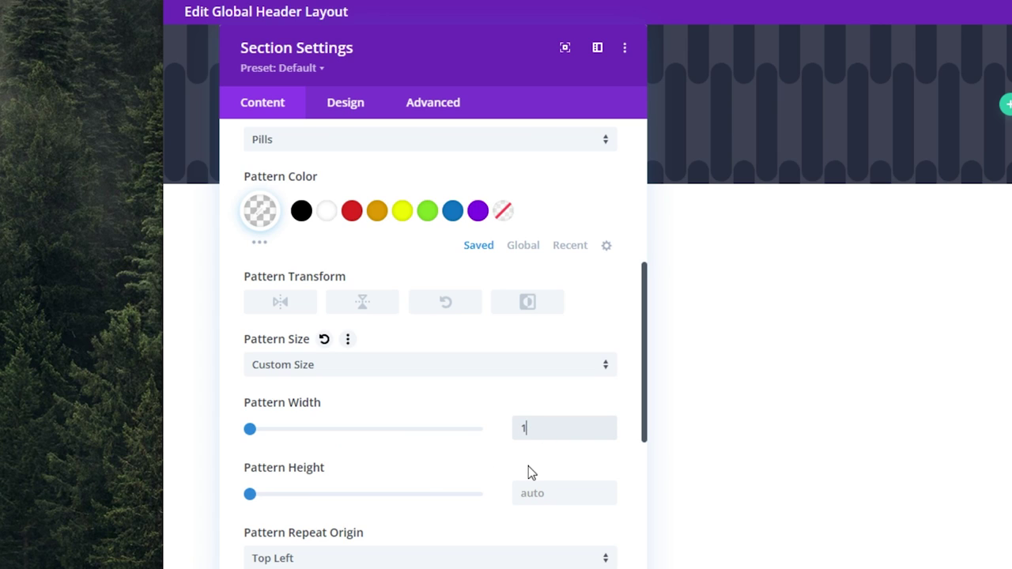
left_click(342, 111)
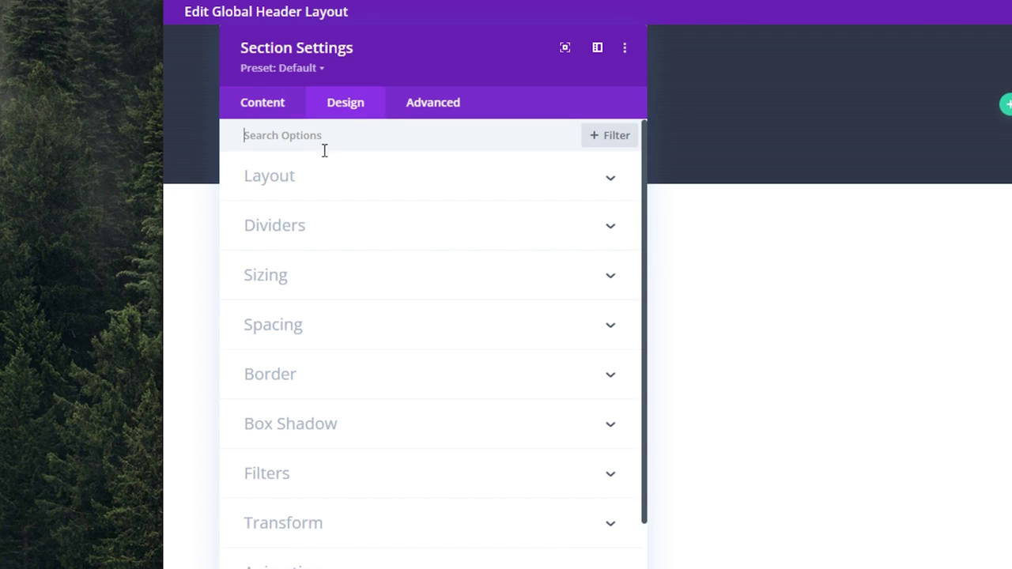
left_click(267, 323)
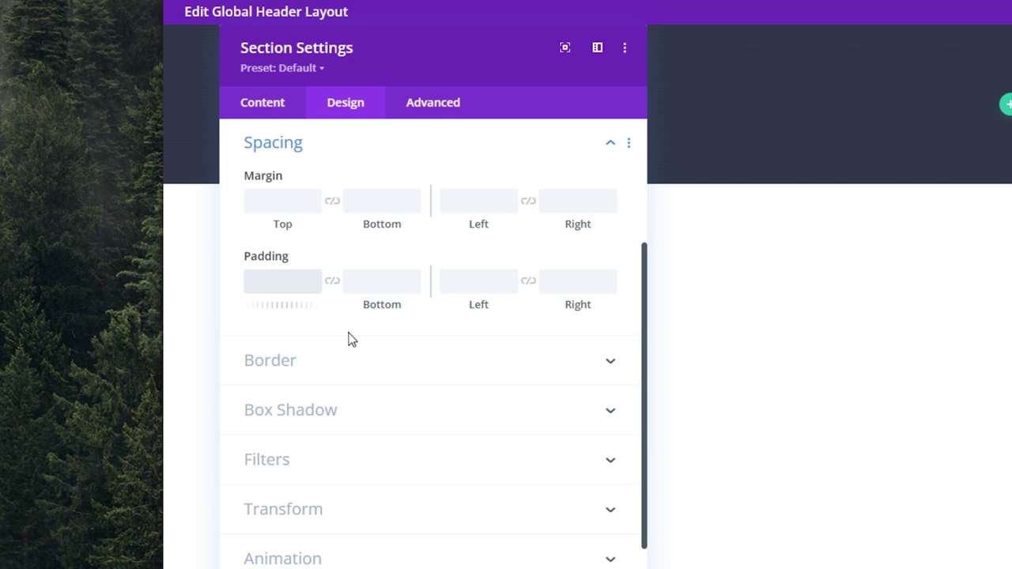
type("20")
key("Tab")
type("20")
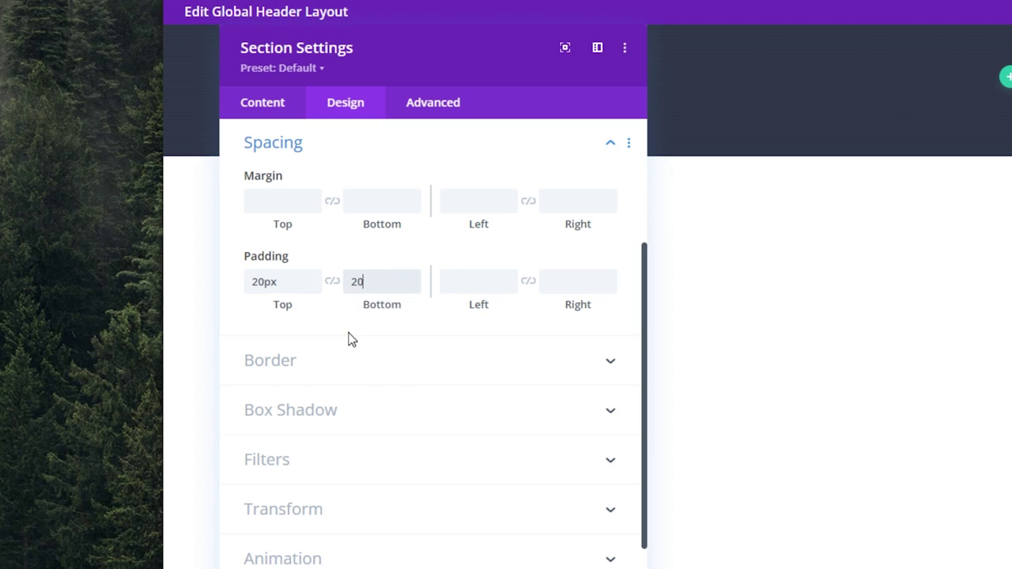
key("Tab")
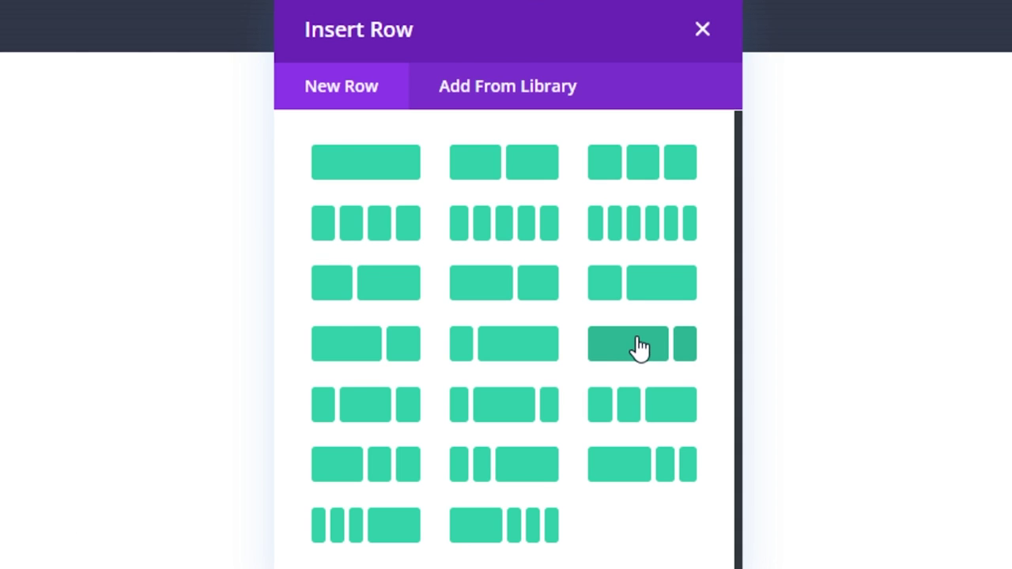
Step: Insert a 3/4 + 1/4 column row into the header section
left_click(639, 346)
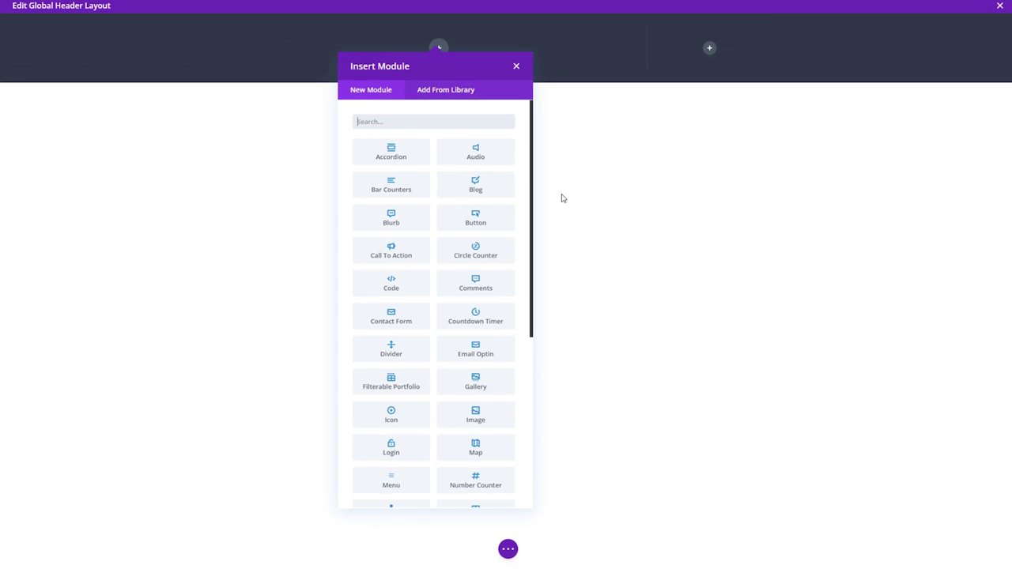
left_click(284, 301)
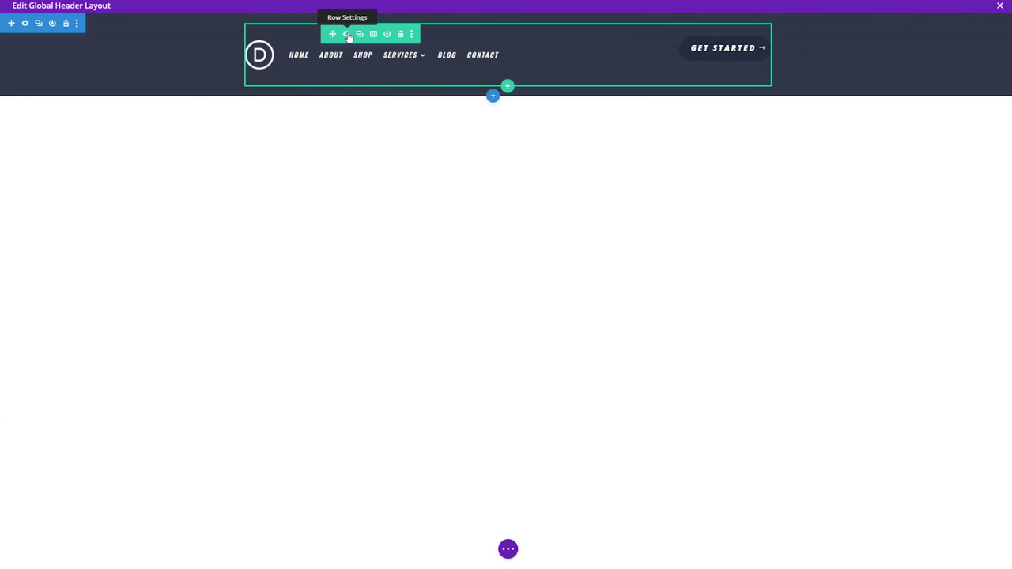
Step: Add a background gradient to the header row from its Row Settings
left_click(347, 34)
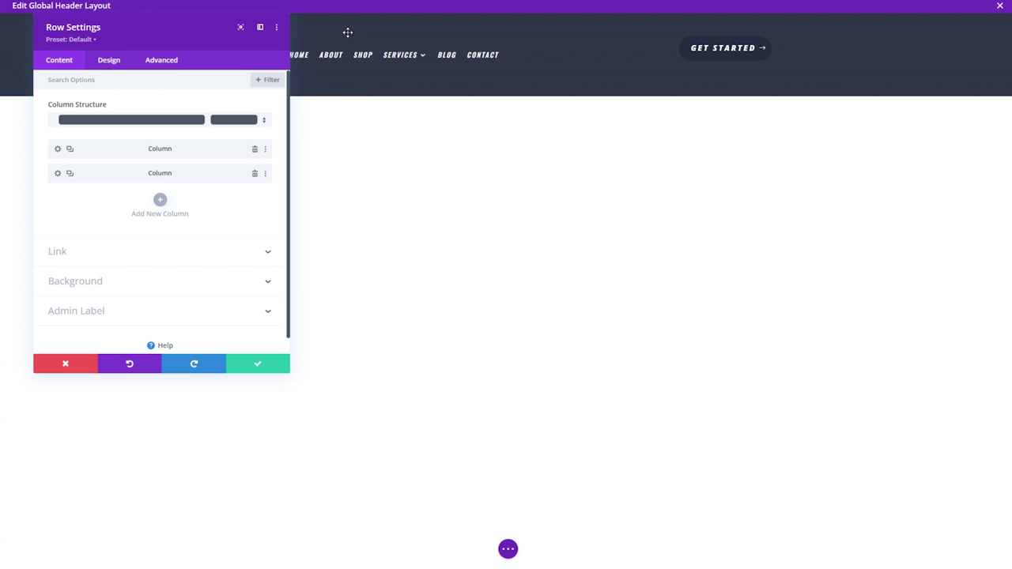
left_click_drag(154, 21, 176, 113)
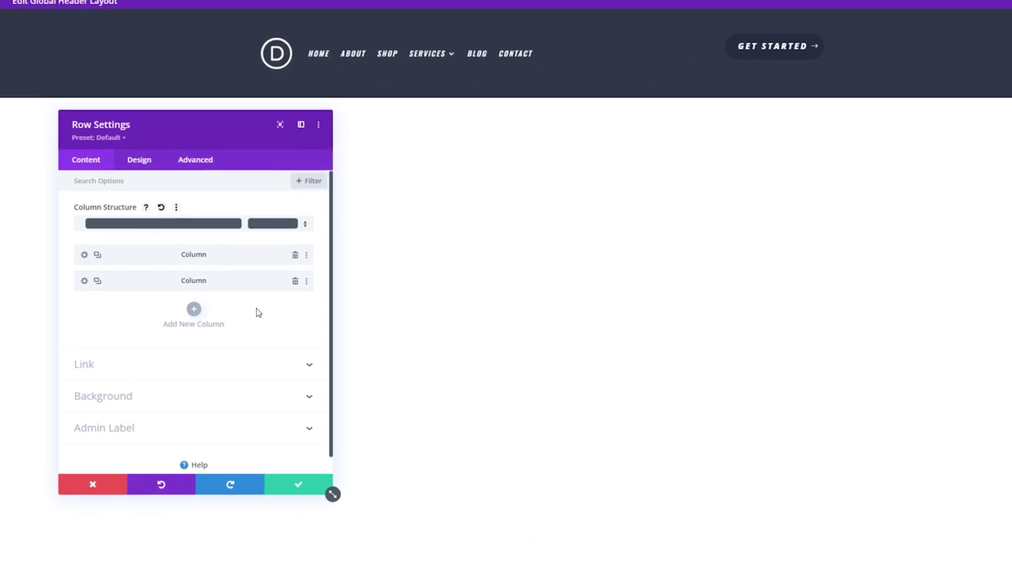
left_click(134, 399)
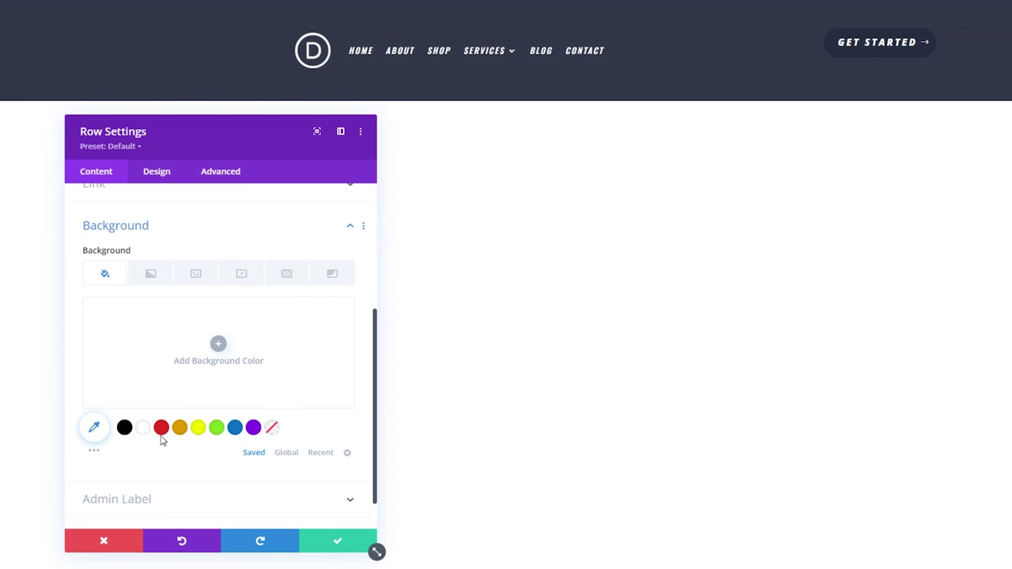
left_click(151, 275)
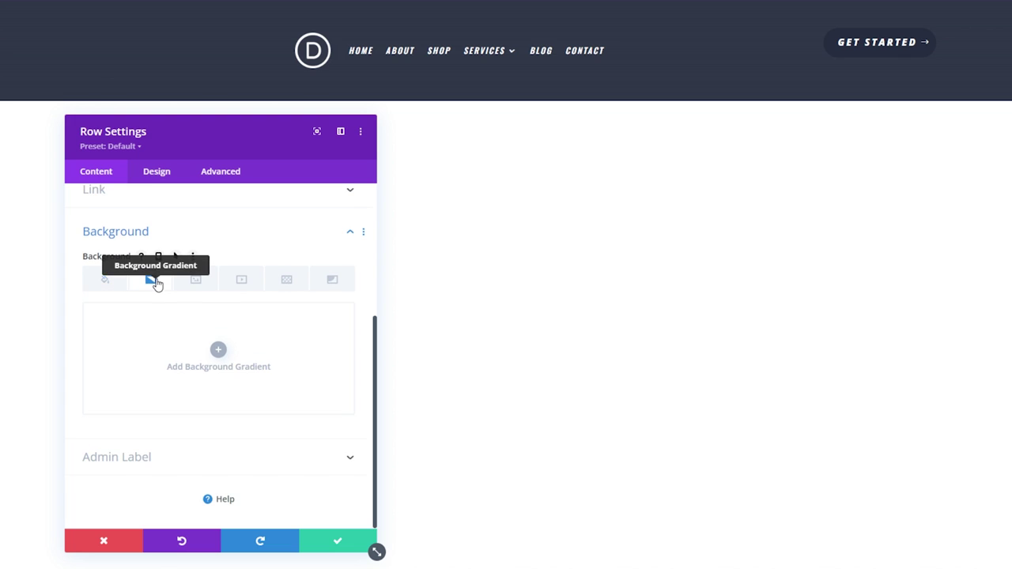
left_click(219, 344)
Step: Set the gradient stops to transparent at 48% and orange at 74%, direction 90deg
left_click_drag(87, 457, 221, 459)
left_click_drag(340, 321, 340, 391)
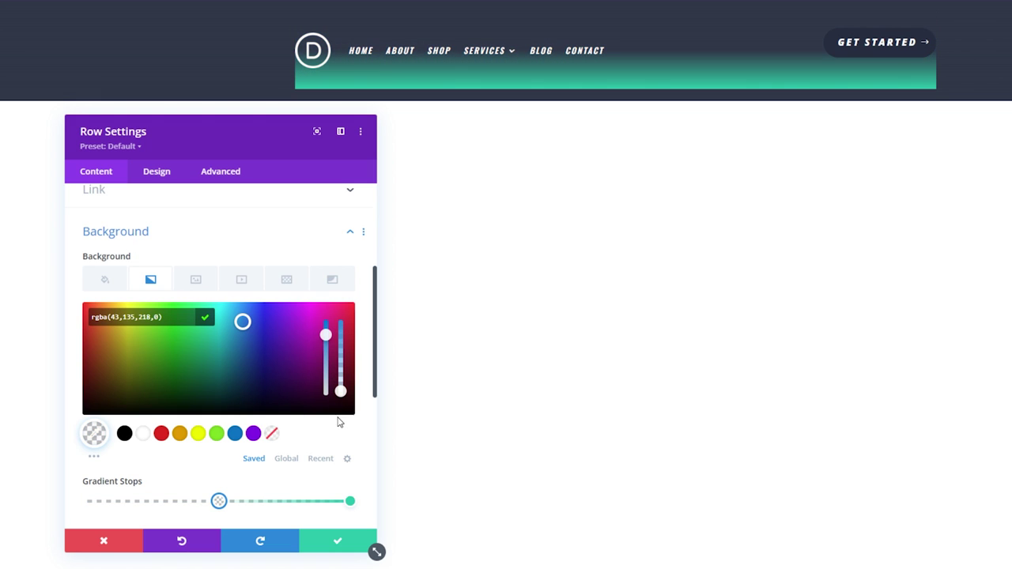
left_click_drag(352, 502, 284, 502)
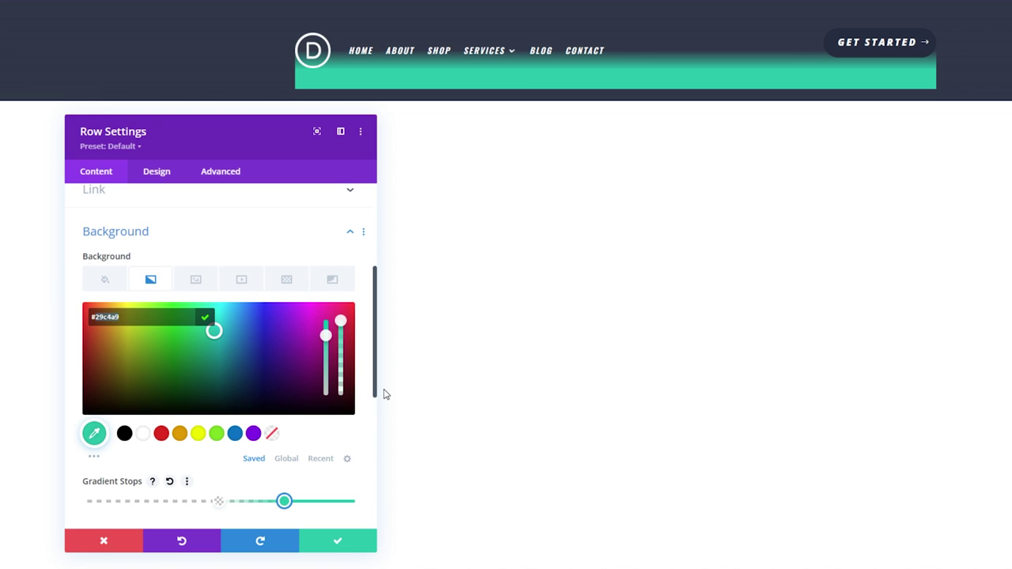
key("ctrl+a")
type("#ff")
scroll(357, 415, "down", 5)
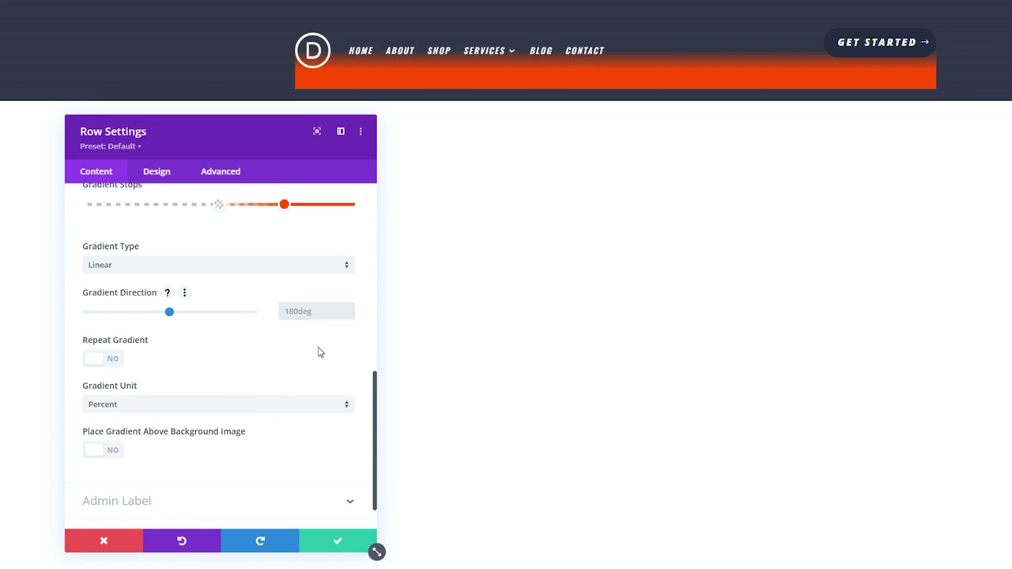
type("90deg")
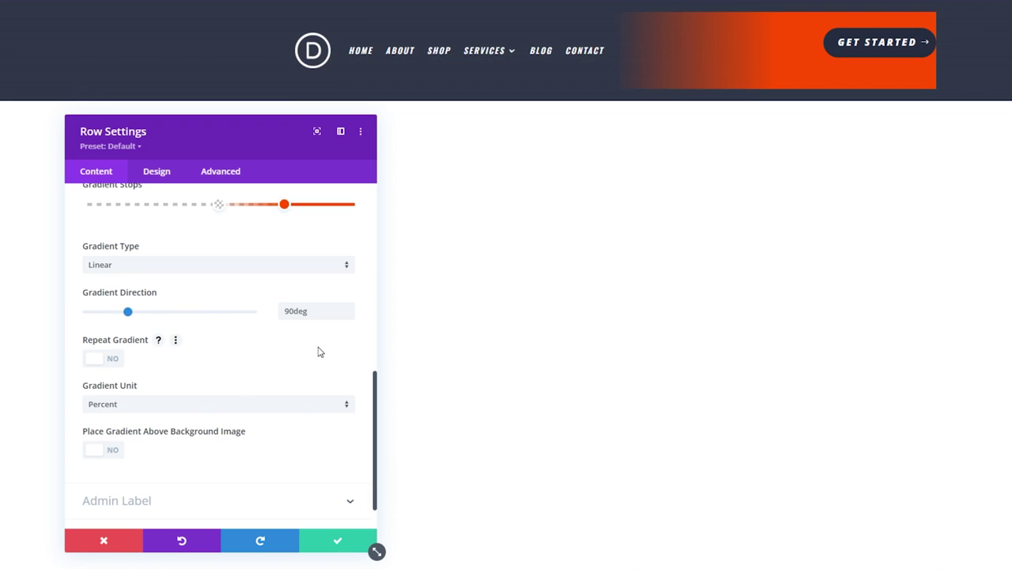
scroll(321, 352, "up", 10)
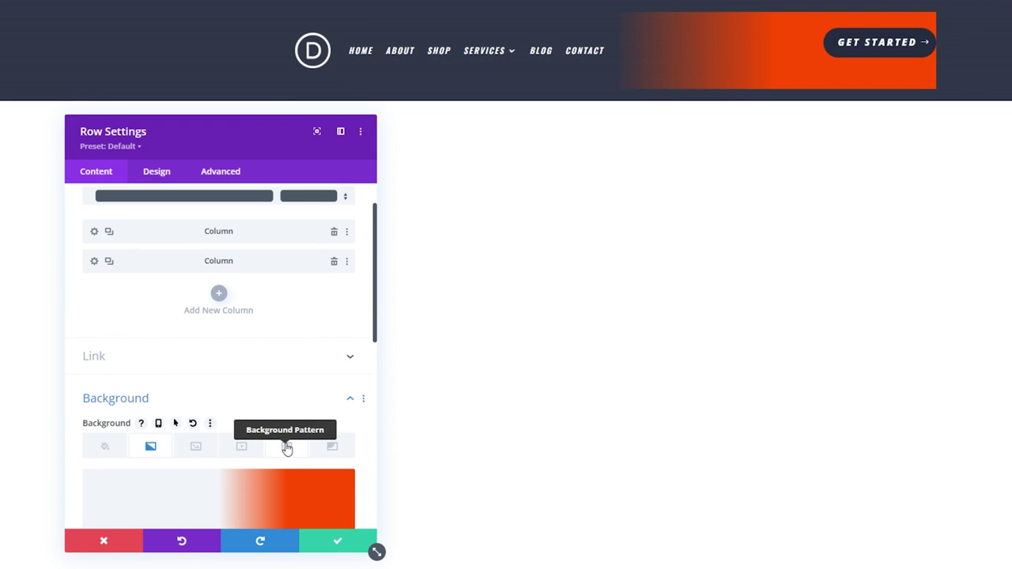
Step: Layer a Pills pattern in translucent navy rgba(38,45,63) over the row gradient
left_click(287, 448)
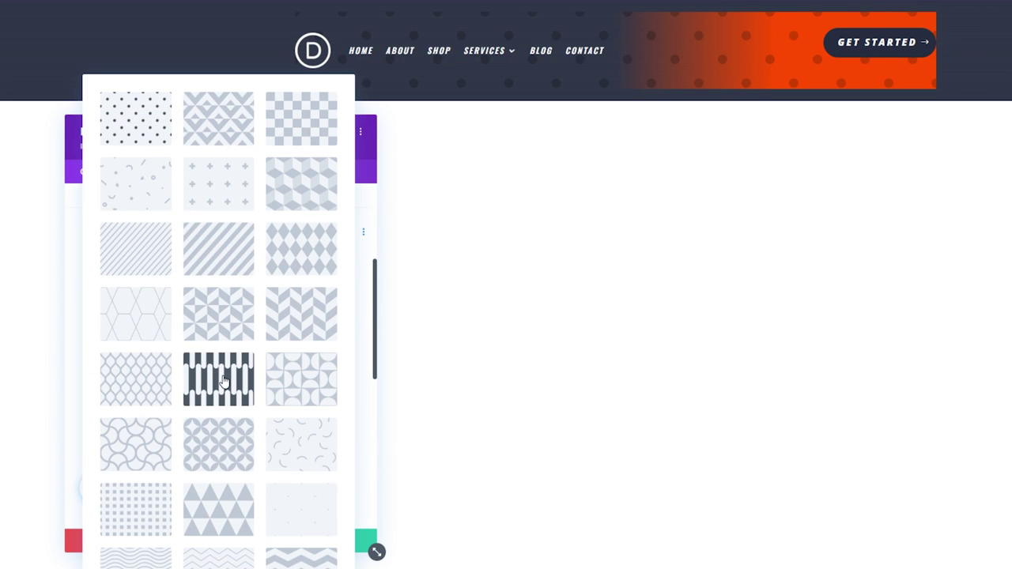
left_click(223, 382)
scroll(171, 348, "down", 3)
left_click(95, 309)
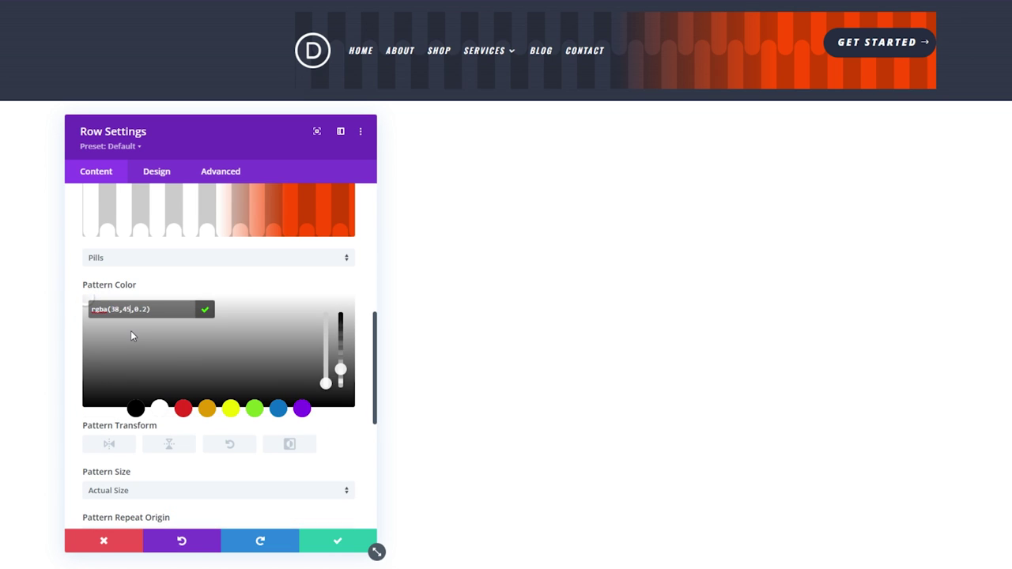
key("BackSpace")
key("BackSpace")
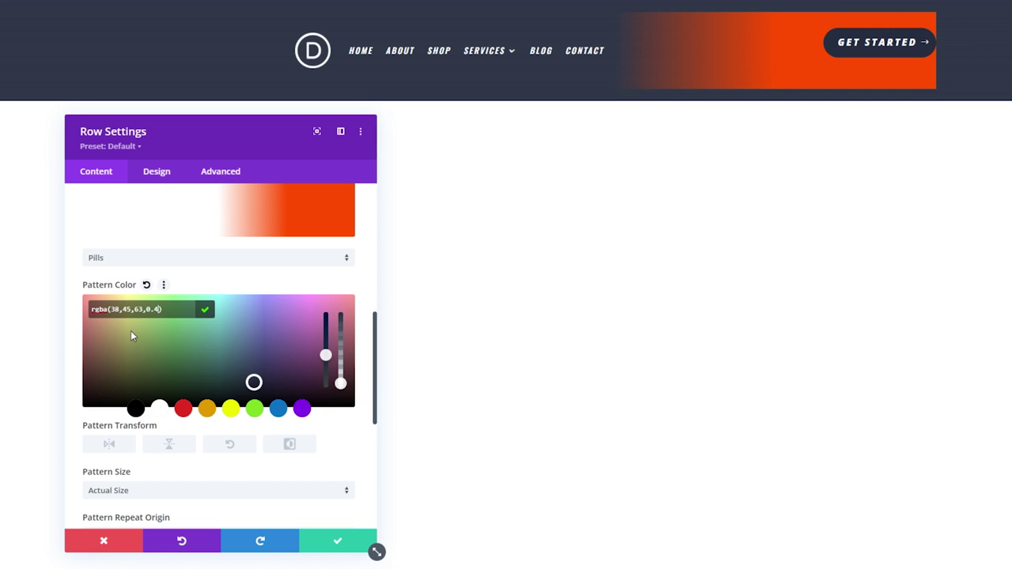
key("Return")
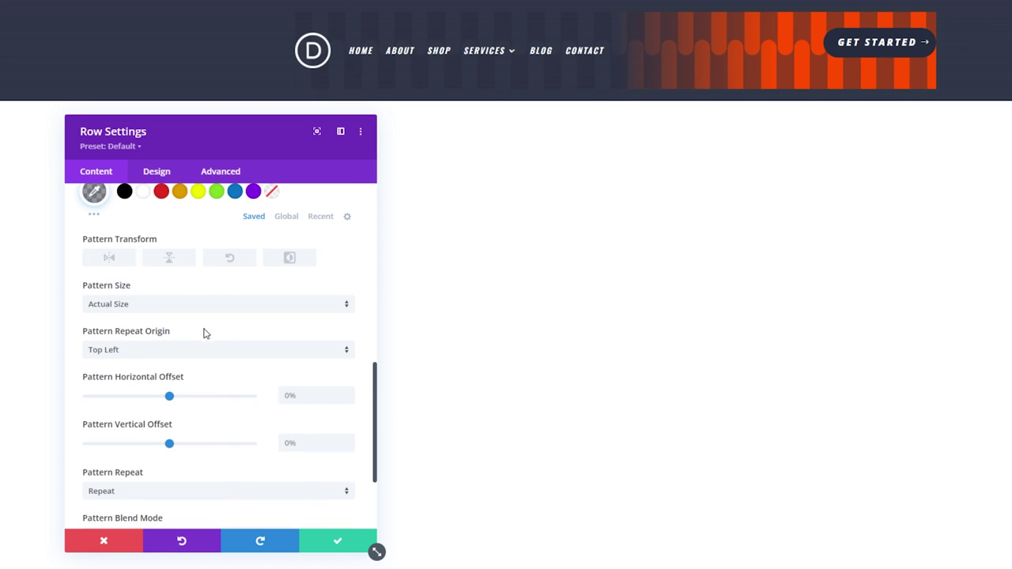
Step: Give the row pattern a Custom Size of 1px width and a 20px vertical offset
left_click(158, 309)
left_click(149, 401)
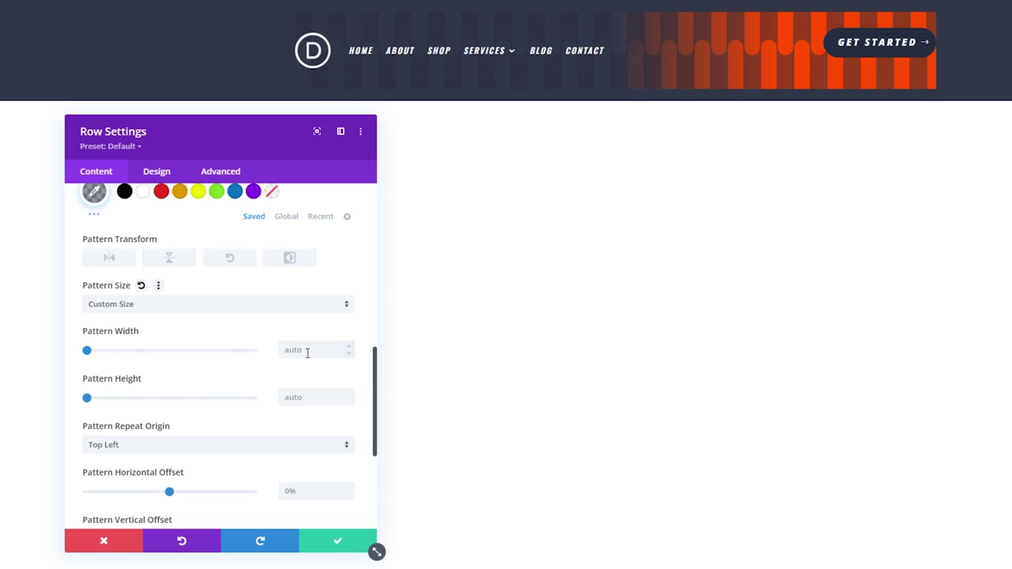
left_click(308, 351)
type("1px")
scroll(346, 377, "down", 3)
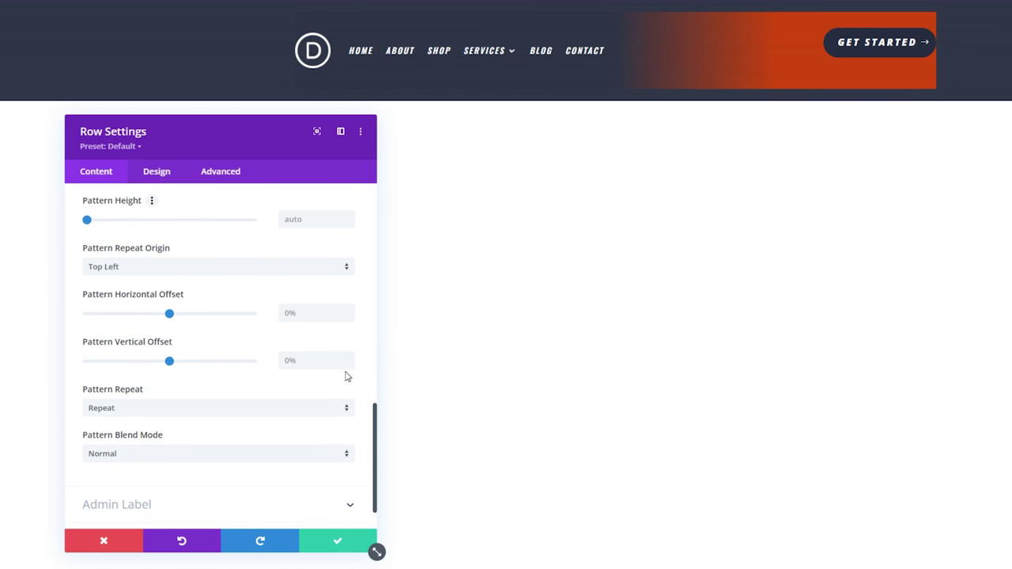
left_click(306, 357)
type("20")
Step: Add a Chevrons background mask coloured #262d3f to the header row
scroll(334, 450, "up", 10)
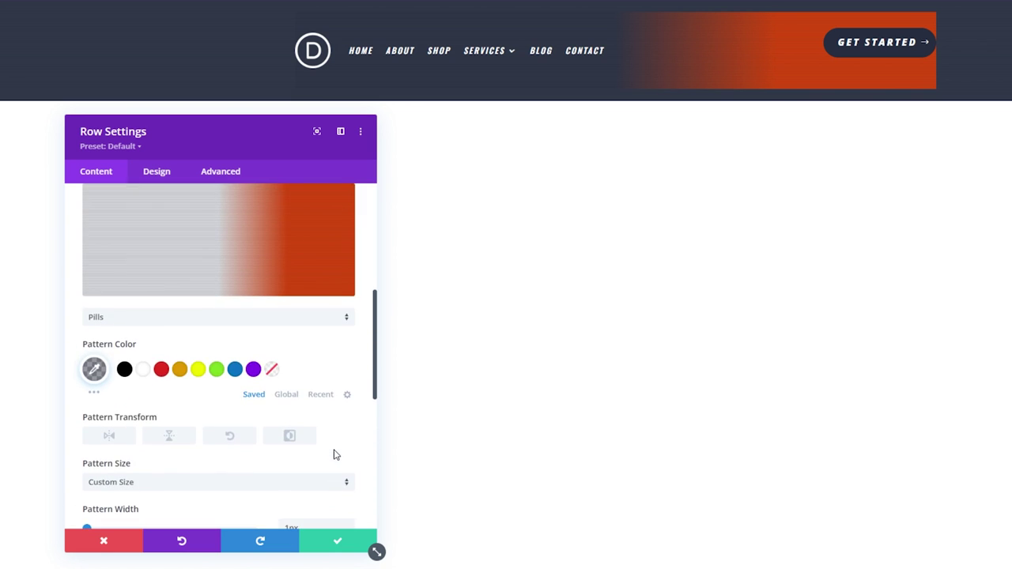
left_click(332, 403)
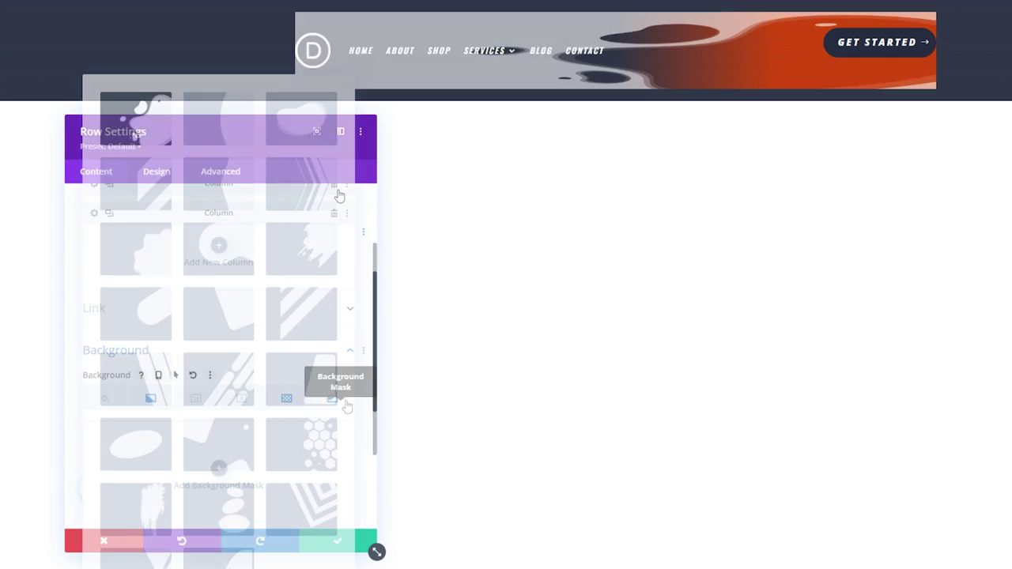
left_click(338, 195)
scroll(193, 287, "down", 3)
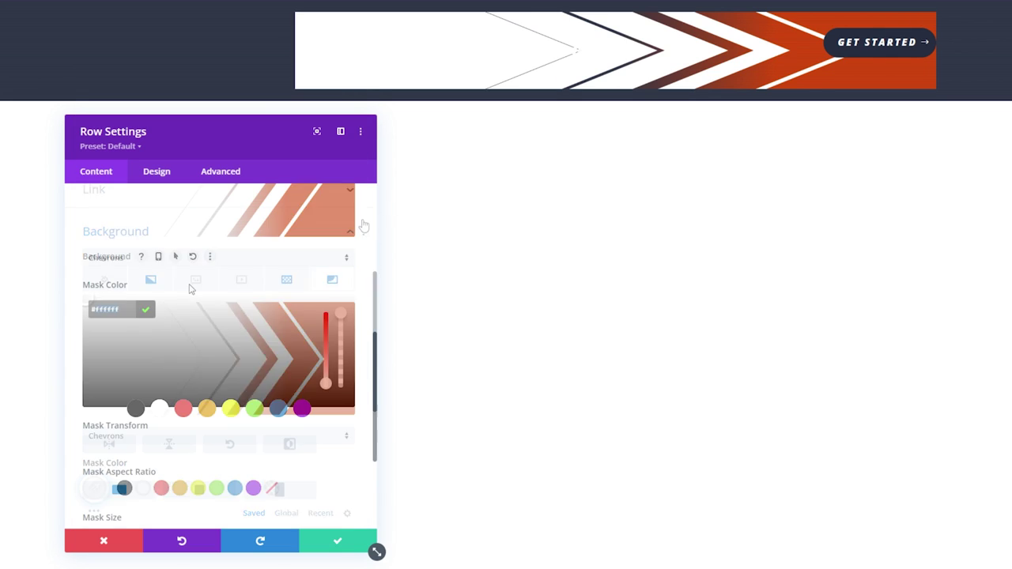
type("#26")
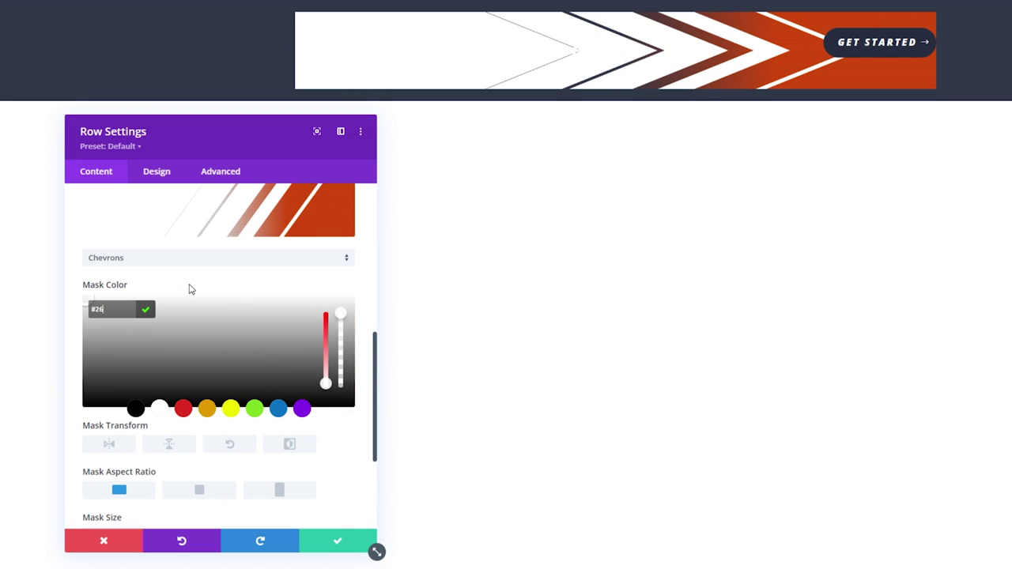
type("2d3f")
key("Return")
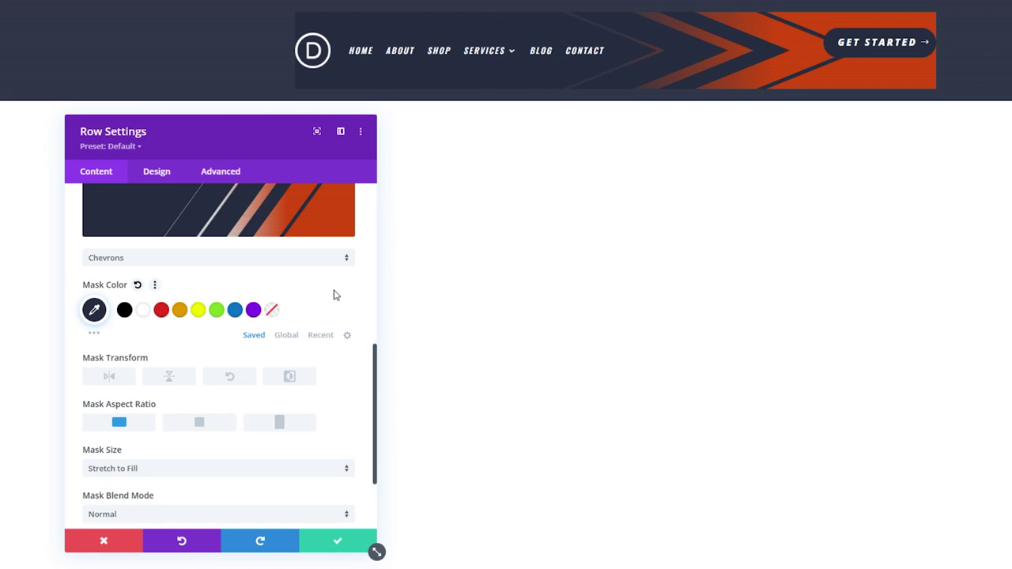
Step: Pad the header row 5px top and bottom and 10px on the side
left_click(155, 174)
left_click(125, 263)
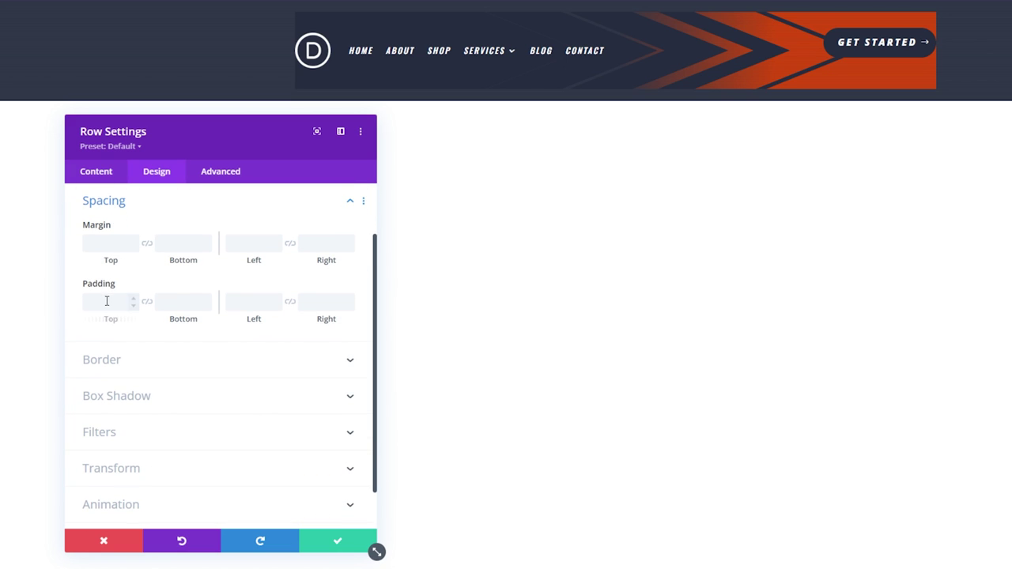
left_click(107, 301)
type("5")
key("Tab")
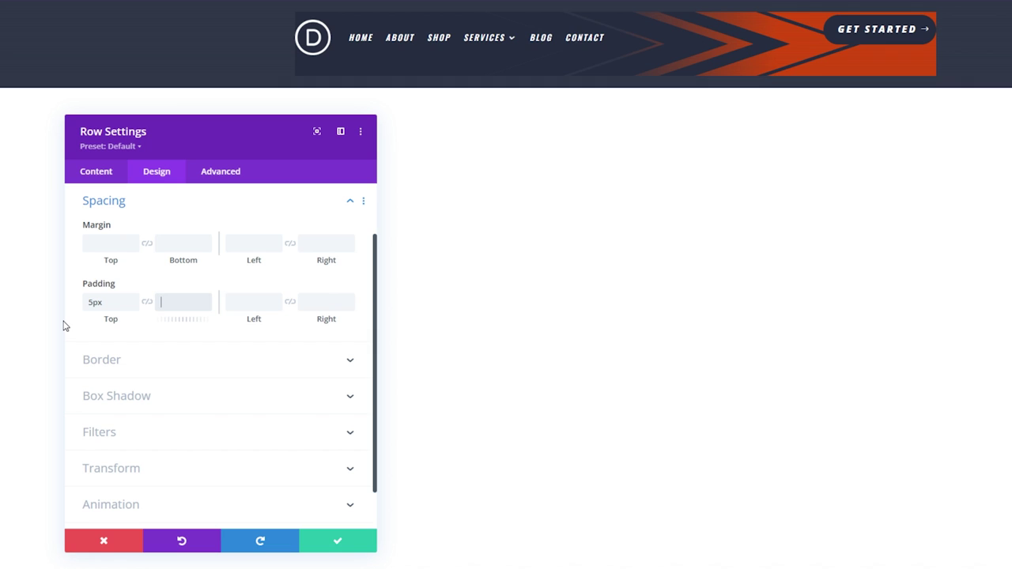
type("5")
key("Tab")
key("Tab")
type("10")
scroll(64, 324, "down", 1)
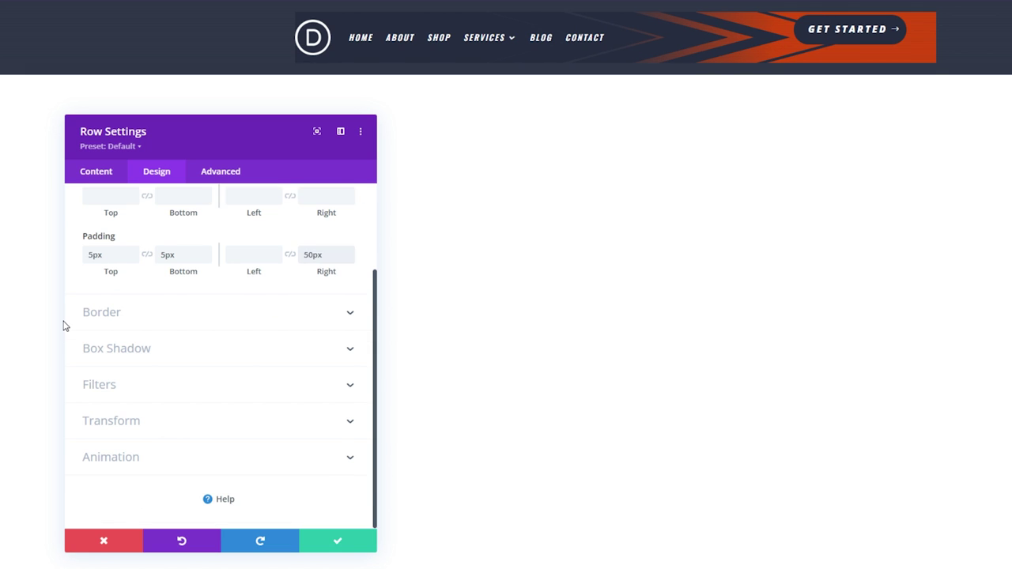
Step: Round the row's corners to 50px and add a 50px #262d3f left border
left_click(101, 318)
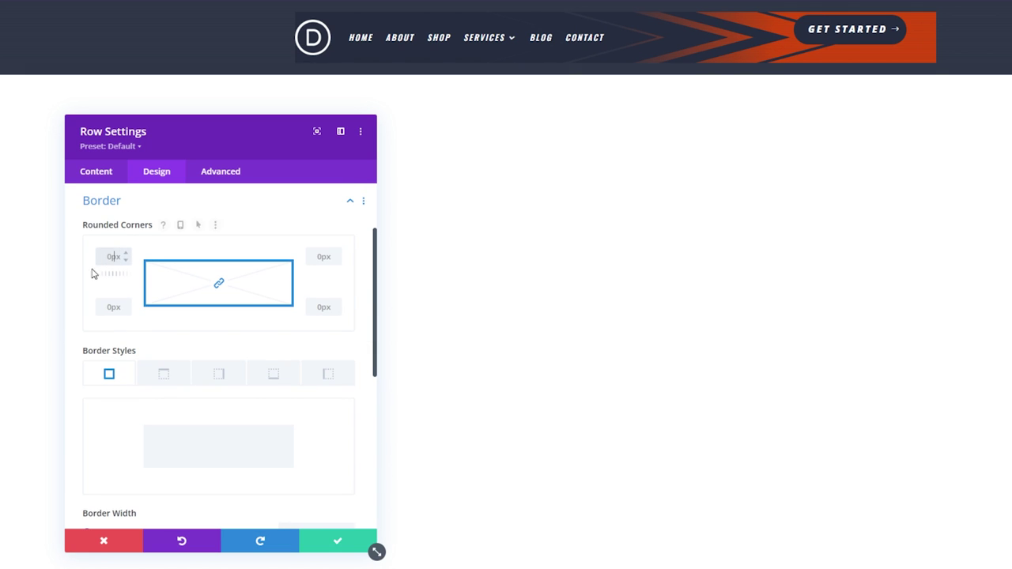
type("50")
scroll(316, 273, "down", 2)
left_click(327, 263)
left_click(313, 411)
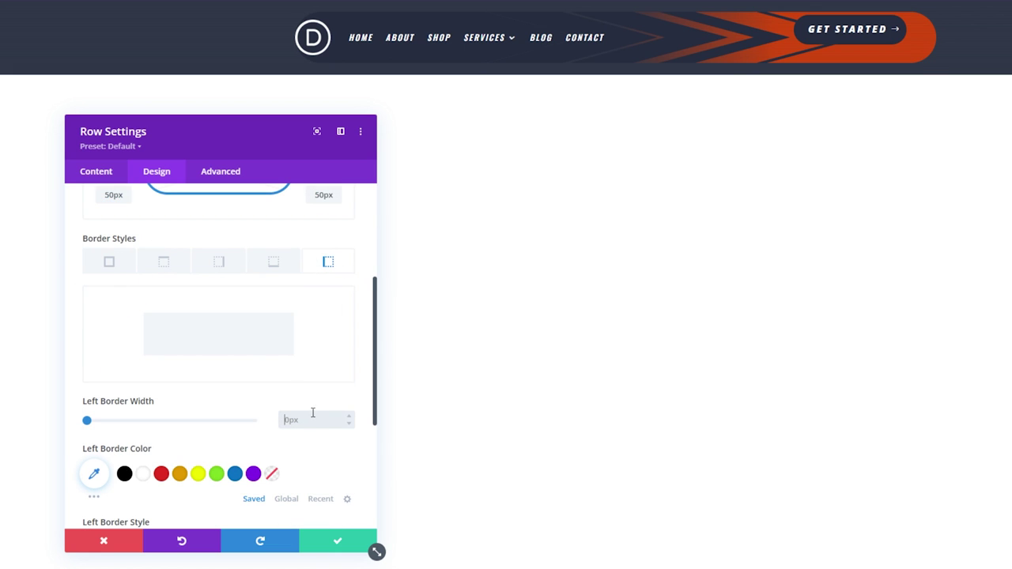
type("50")
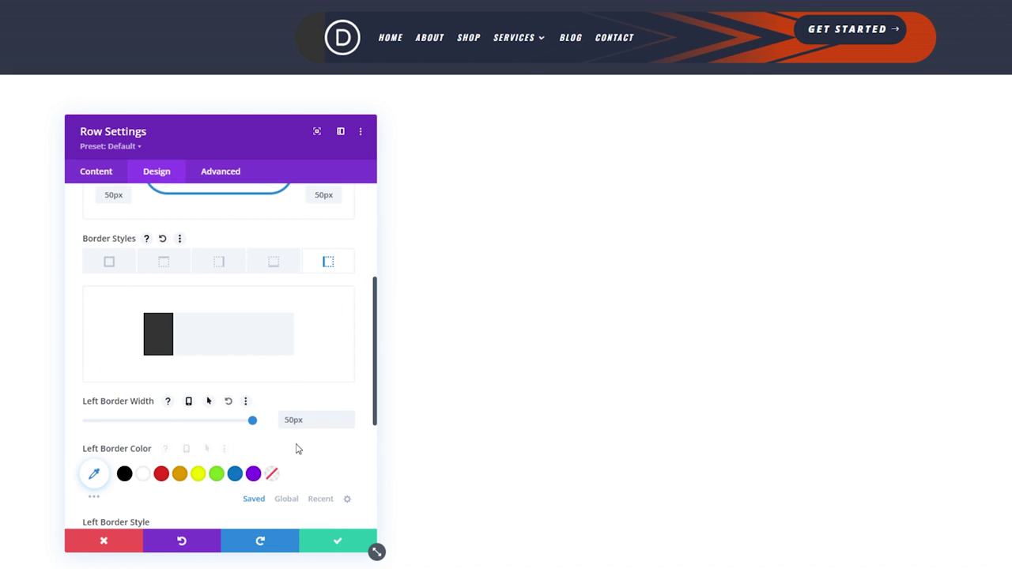
left_click(94, 474)
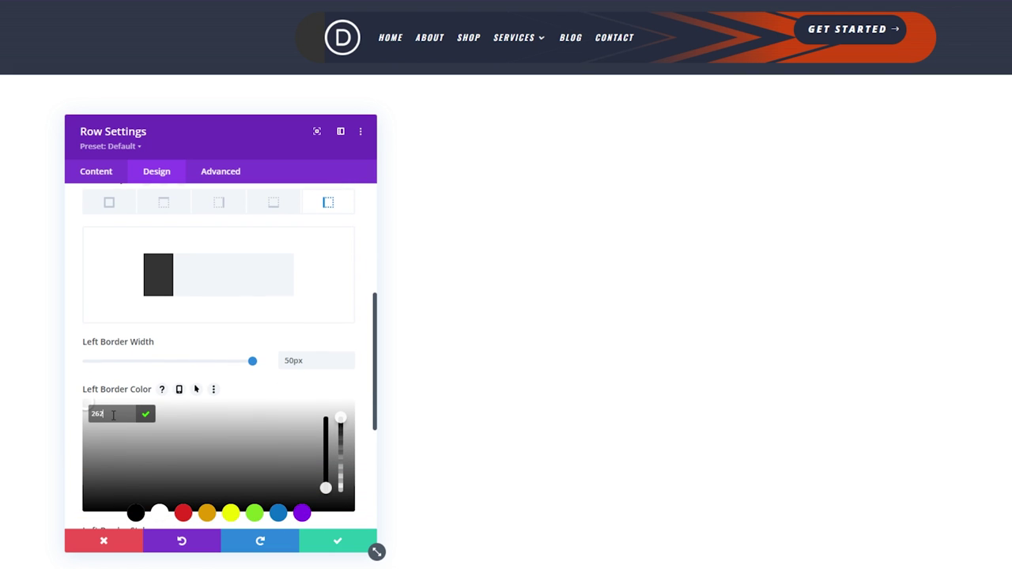
type("262d3f")
left_click(146, 414)
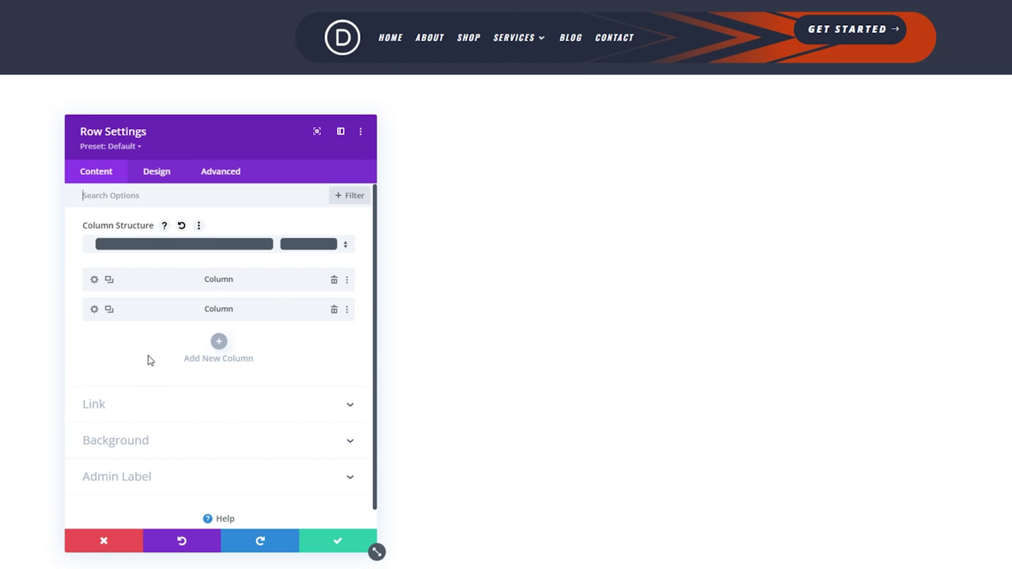
Step: Give the GET STARTED button's column 13px top and bottom padding
left_click(94, 310)
left_click(162, 172)
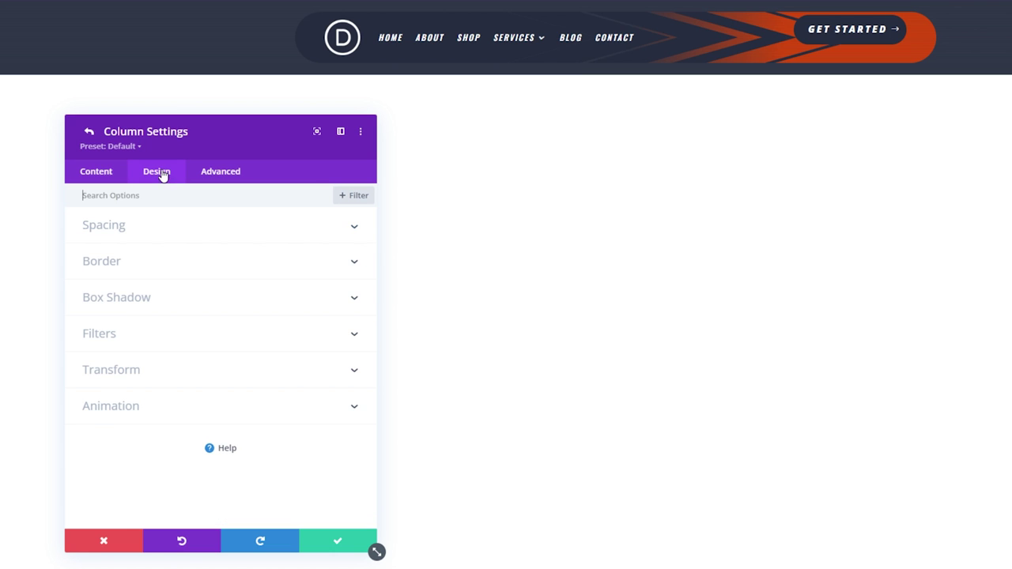
left_click(119, 228)
left_click(111, 267)
type("13")
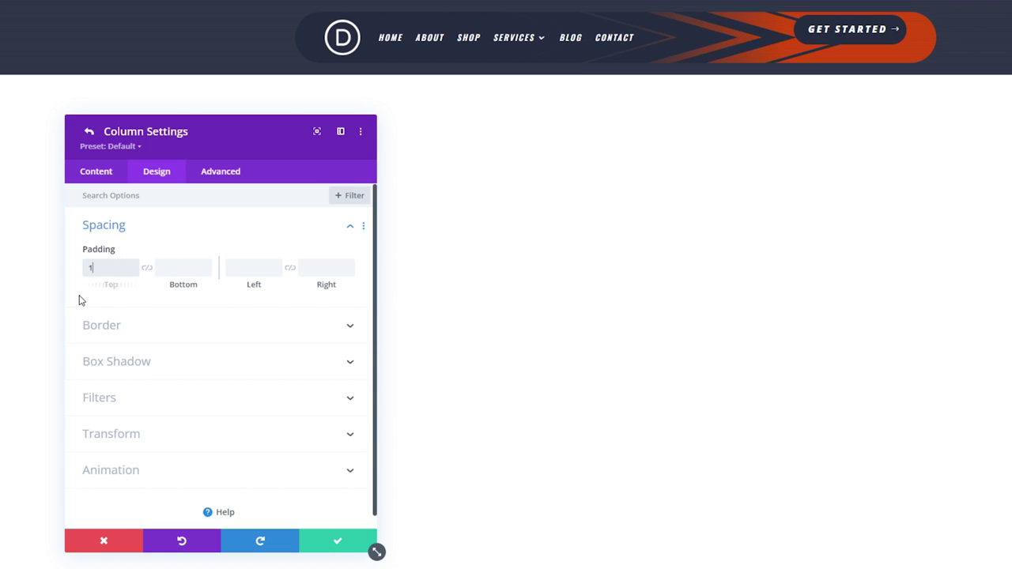
key("Tab")
type("13")
key("Tab")
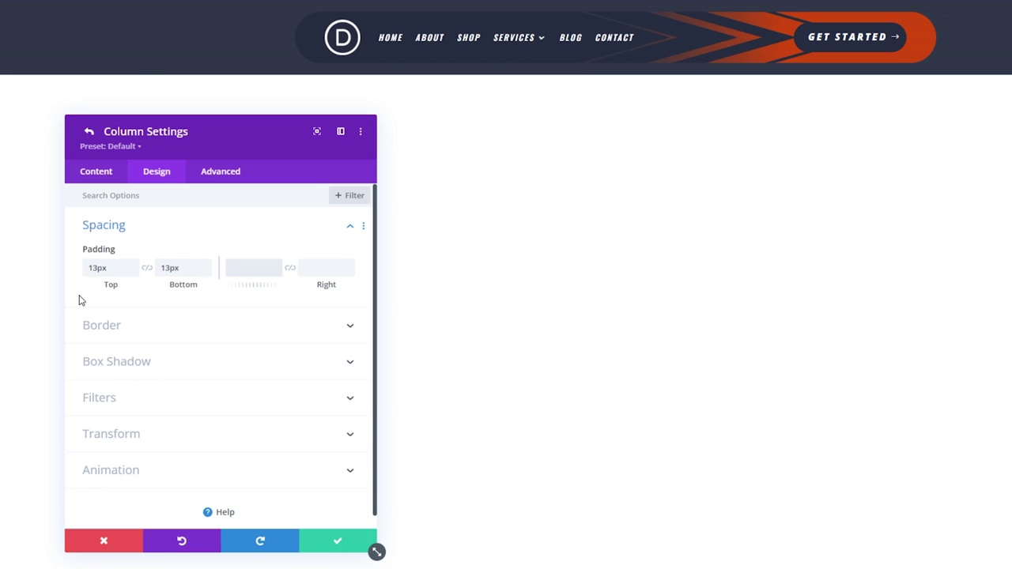